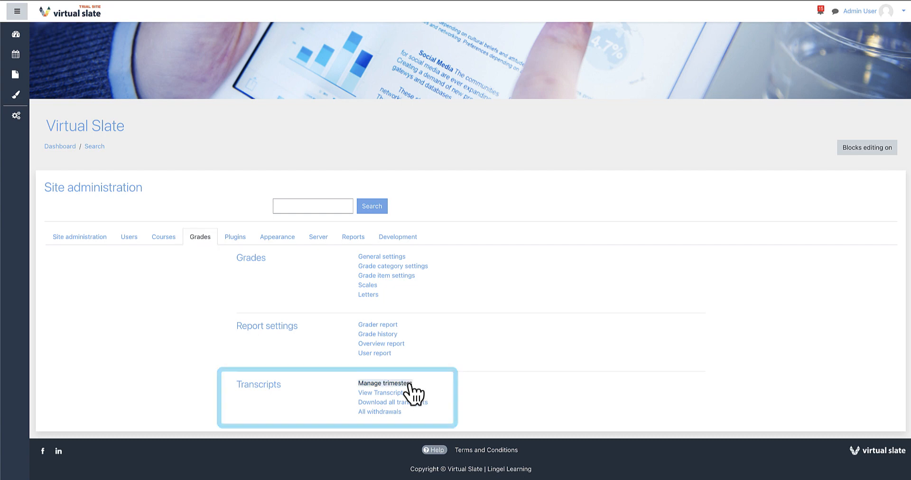
Step: Add a new trimester named Winter Trimester 2024, described as "Here is an option description added for the trimester that is only visible to administrators."
{"action": "left_click", "coordinate": [385, 383]}
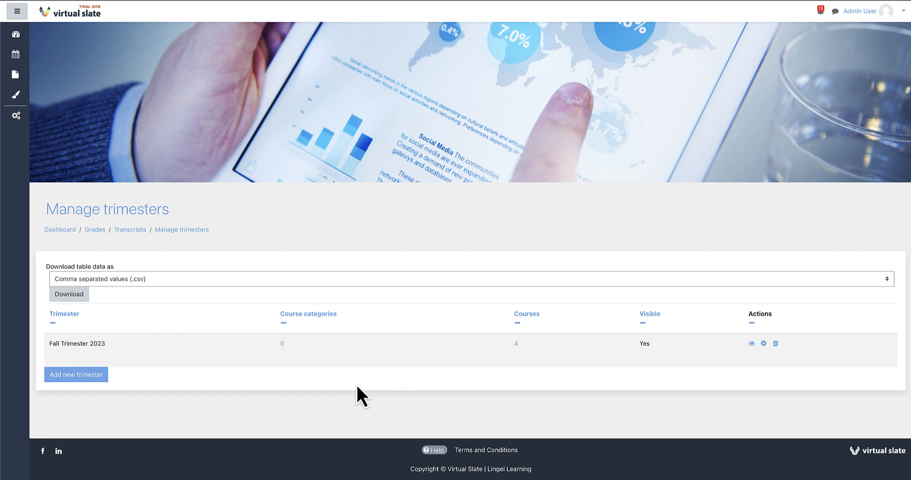
{"action": "left_click", "coordinate": [100, 378]}
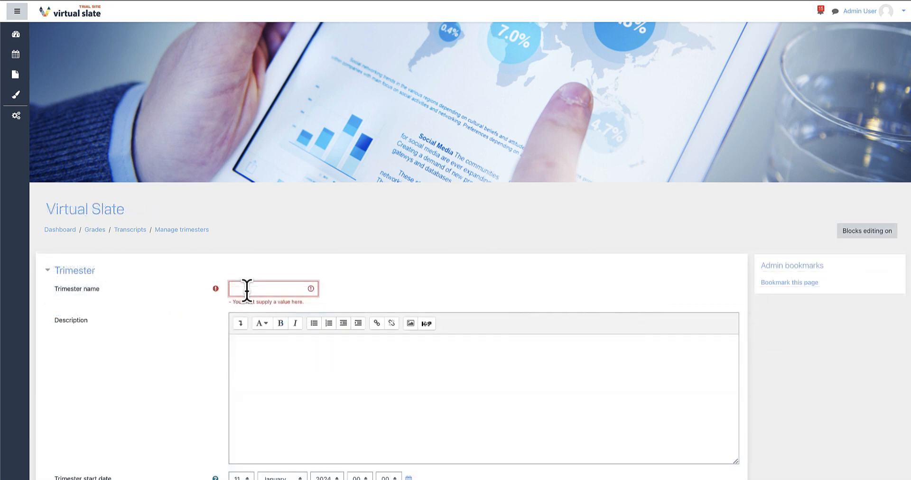
{"action": "left_click", "coordinate": [240, 287]}
{"action": "type", "text": "Winter Trimest"}
{"action": "type", "text": "only visible to ad"}
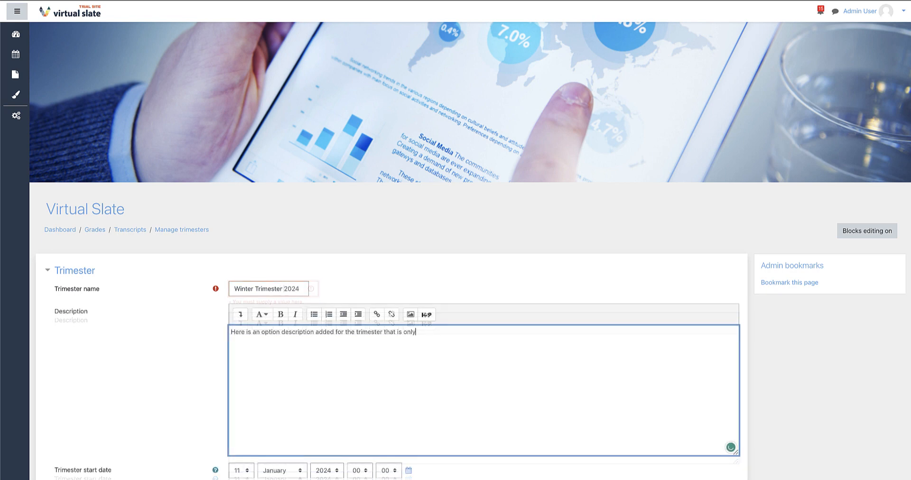
{"action": "type", "text": "ministrators."}
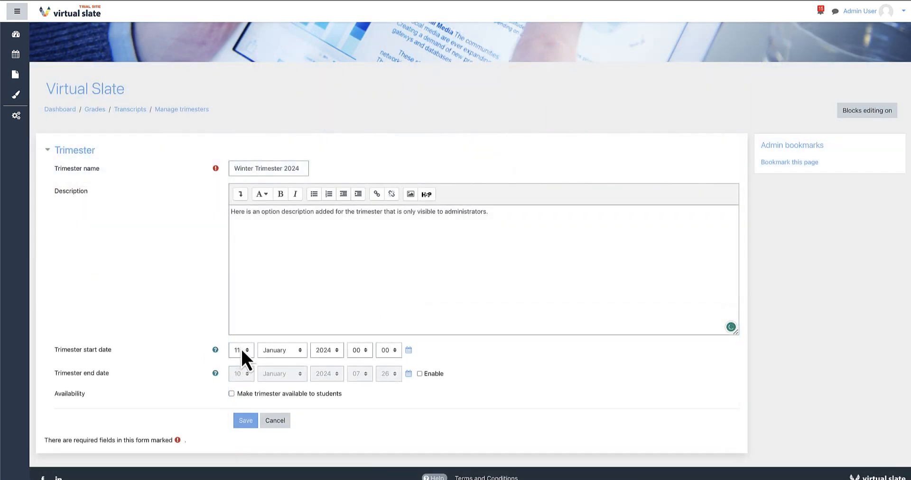
Step: Set the start date to 2 January 2024, enable a 10 April 2024 end date, make the trimester available to students and save it
{"action": "left_click", "coordinate": [241, 351]}
{"action": "left_click", "coordinate": [241, 243]}
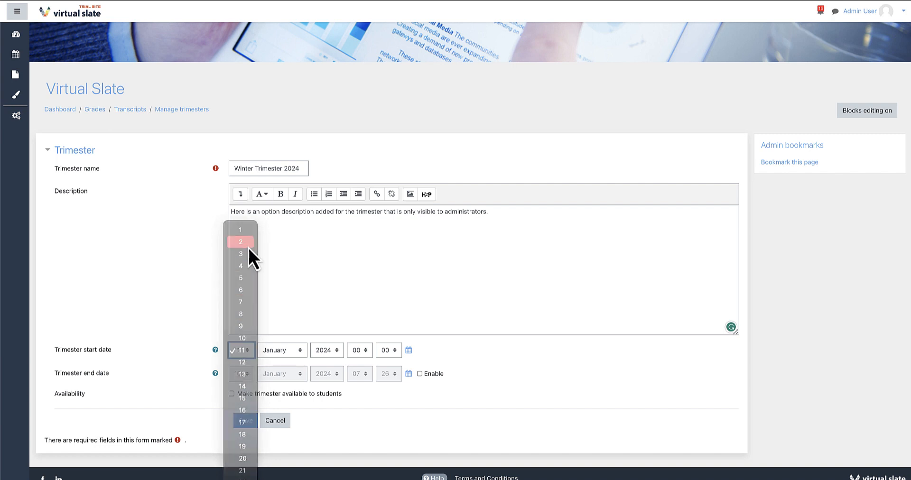
{"action": "left_click", "coordinate": [420, 374]}
{"action": "left_click", "coordinate": [298, 374]}
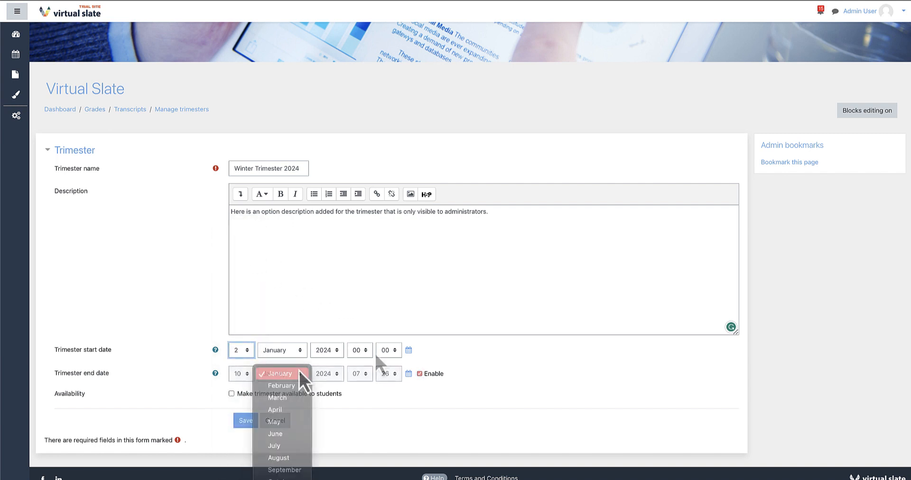
{"action": "left_click", "coordinate": [292, 409]}
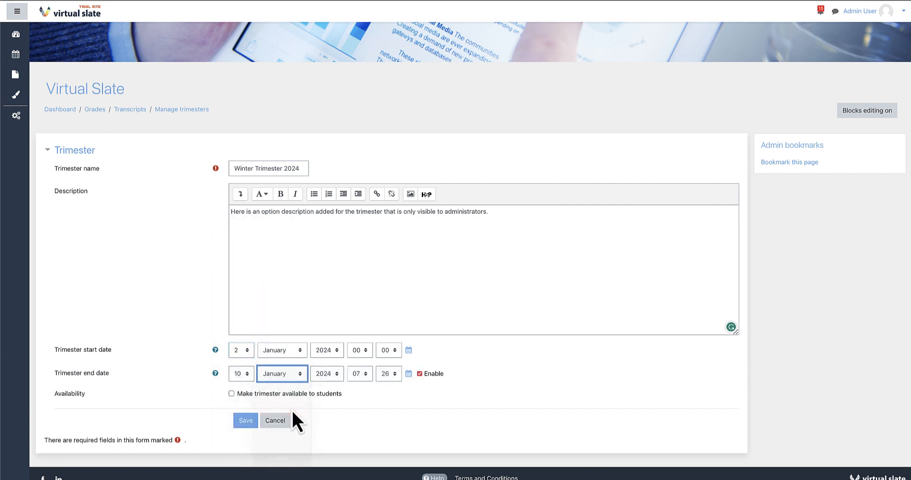
{"action": "left_click", "coordinate": [181, 390]}
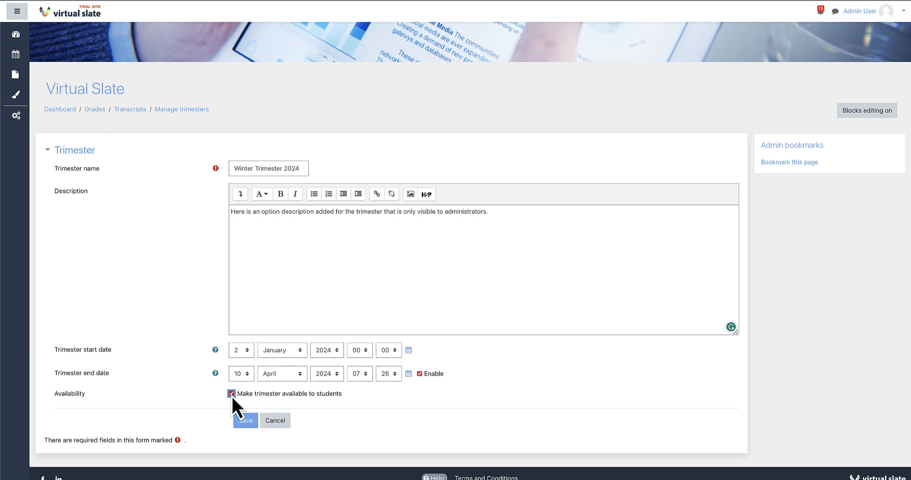
{"action": "left_click", "coordinate": [245, 420]}
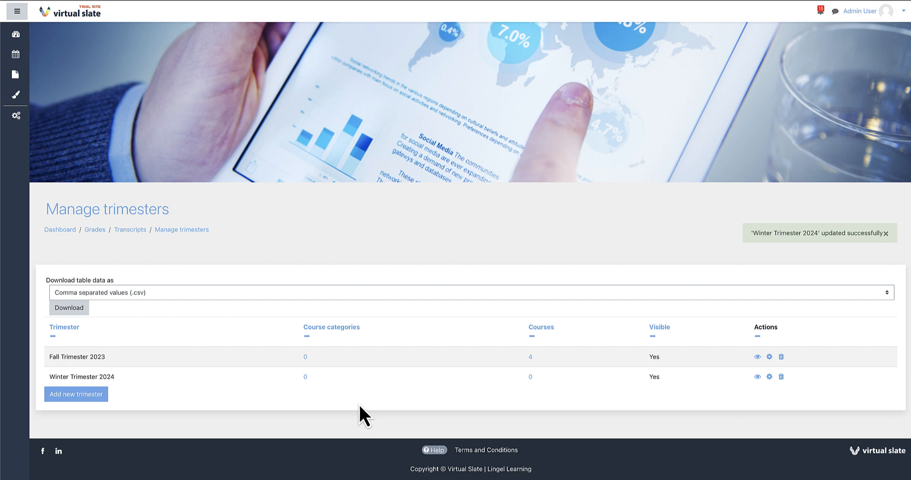
Step: Sort the trimester table by trimester, re-sort it by courses in descending order, and view the table download formats
{"action": "left_click", "coordinate": [69, 329]}
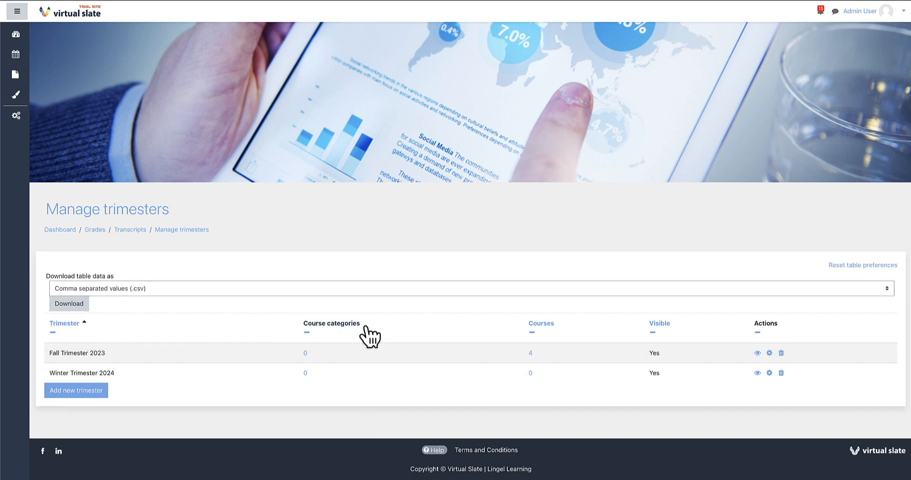
{"action": "left_click", "coordinate": [550, 326]}
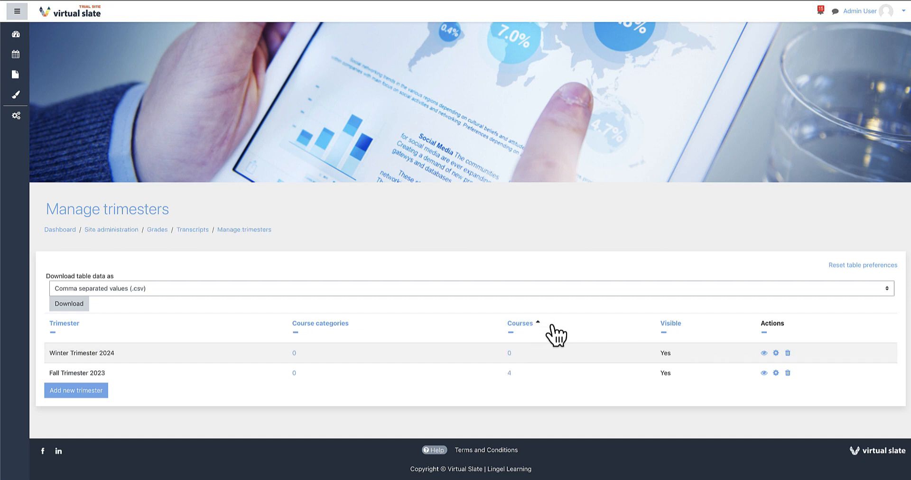
{"action": "double_click", "coordinate": [525, 325]}
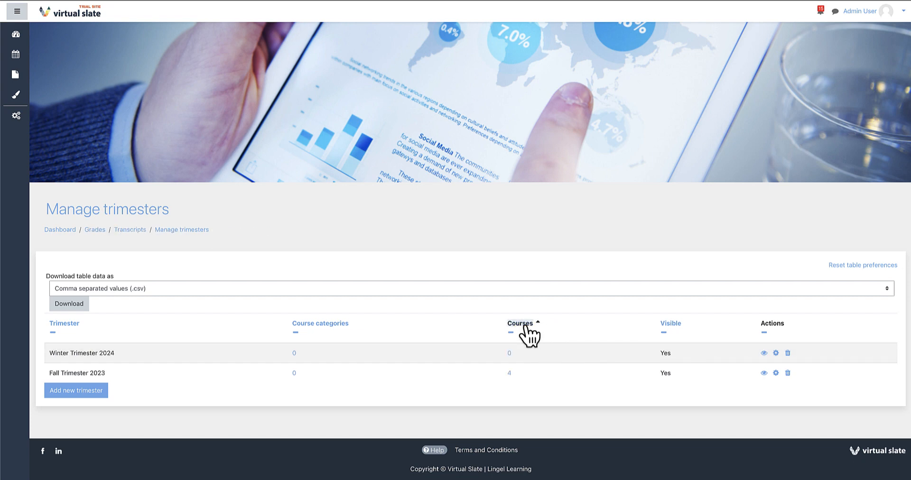
{"action": "left_click", "coordinate": [525, 325]}
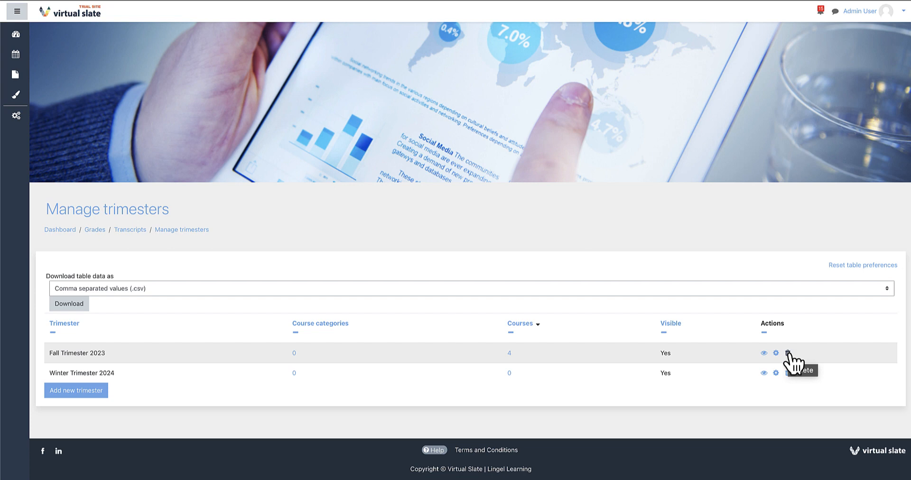
{"action": "left_click", "coordinate": [824, 292]}
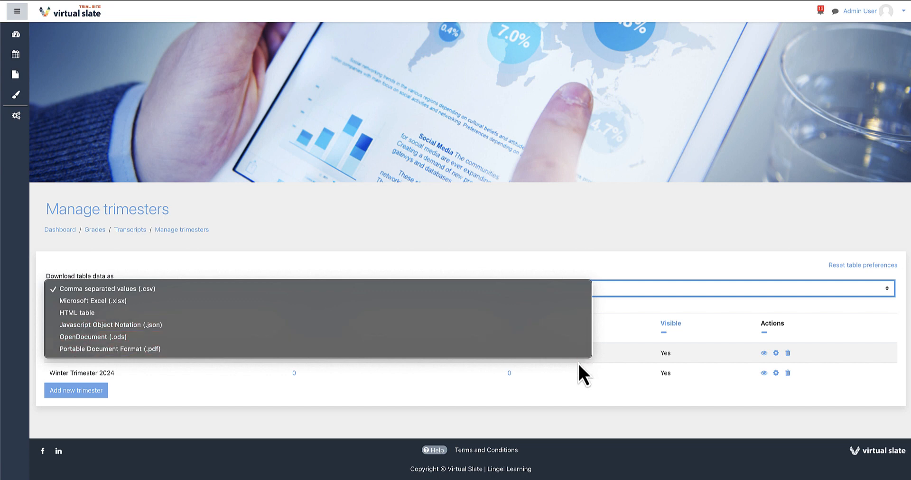
{"action": "left_click", "coordinate": [580, 393]}
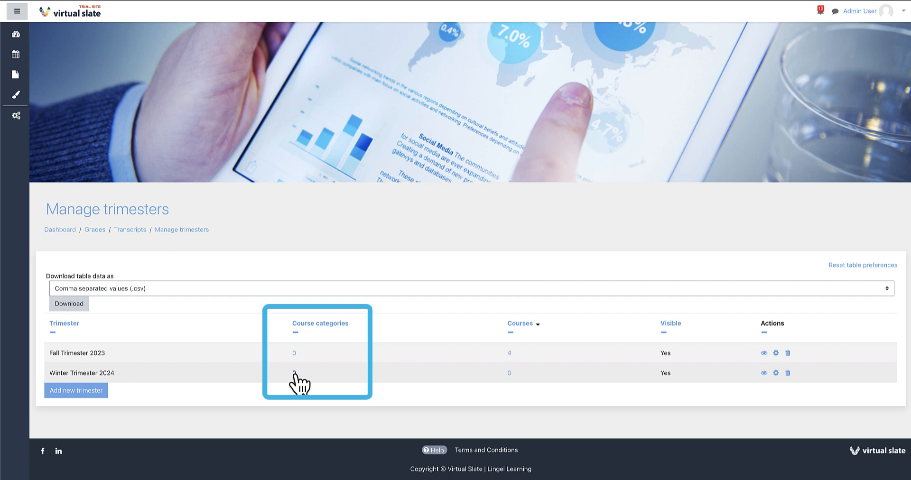
Step: Assign the course categories Miscellaneous and Miscellaneous / Category 2 to Winter Trimester 2024 and save
{"action": "left_click", "coordinate": [294, 373]}
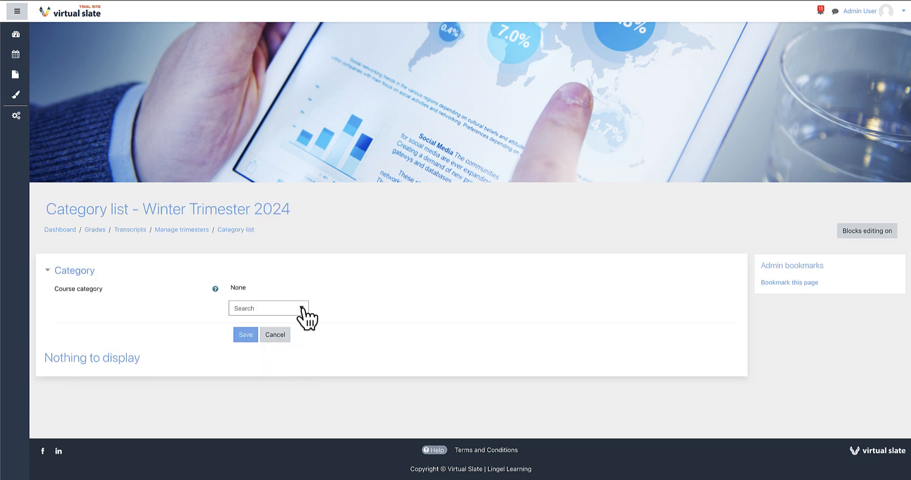
{"action": "left_click", "coordinate": [303, 310]}
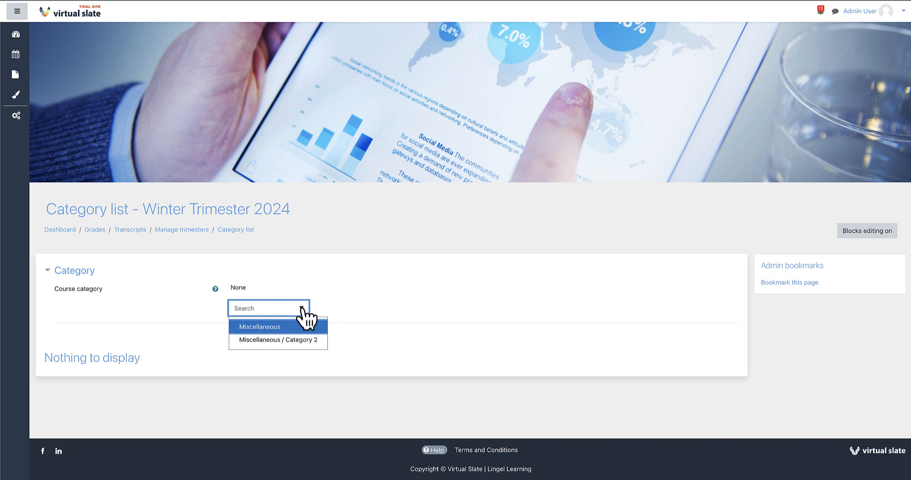
{"action": "left_click", "coordinate": [311, 326]}
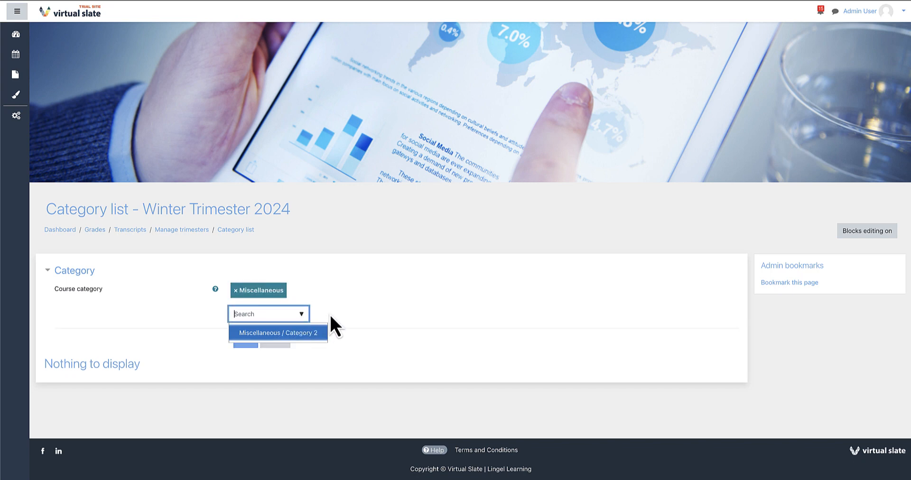
{"action": "left_click", "coordinate": [318, 333]}
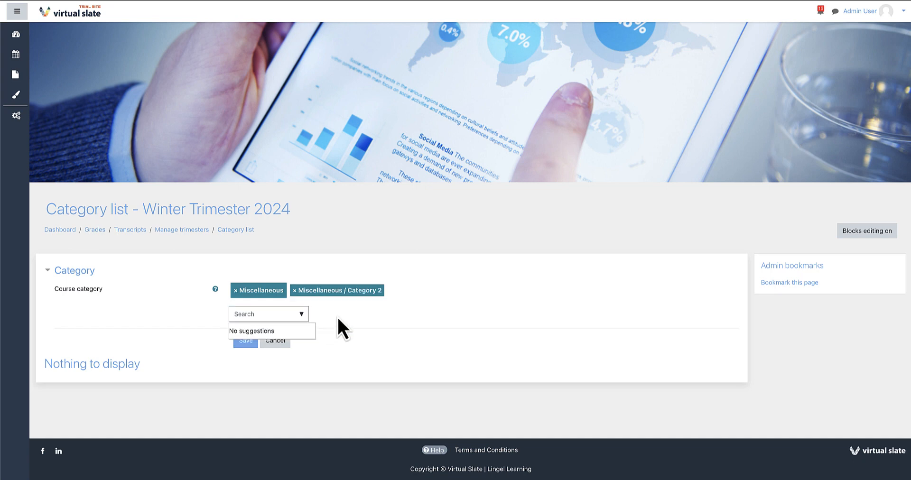
{"action": "left_click", "coordinate": [336, 316]}
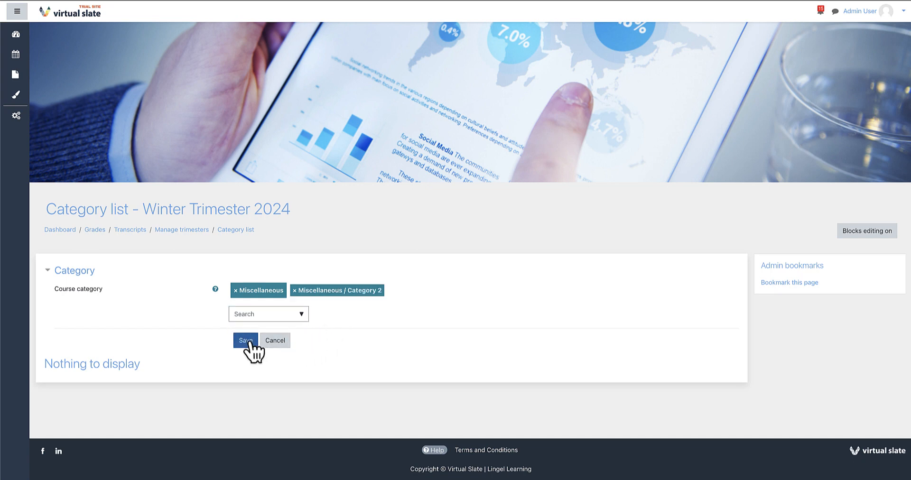
{"action": "left_click", "coordinate": [248, 343]}
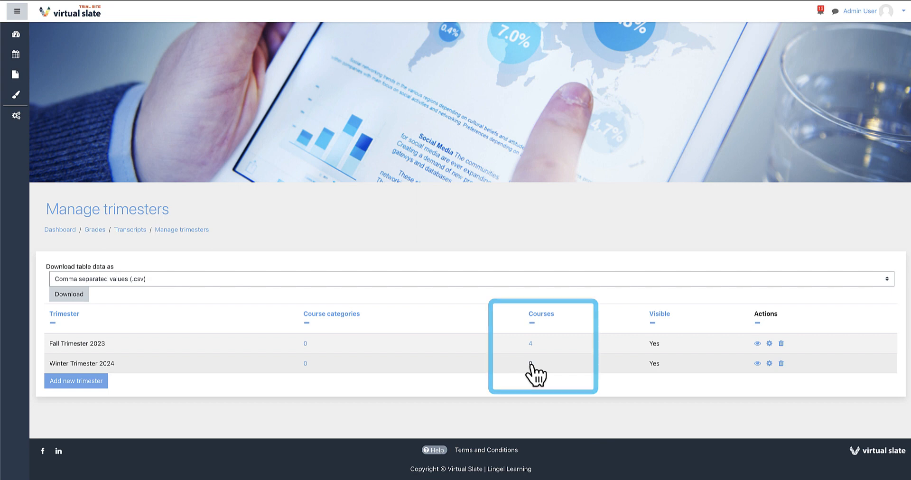
Step: Add Test Course A and Test Course B to the Winter Trimester 2024 course list and save
{"action": "left_click", "coordinate": [531, 363]}
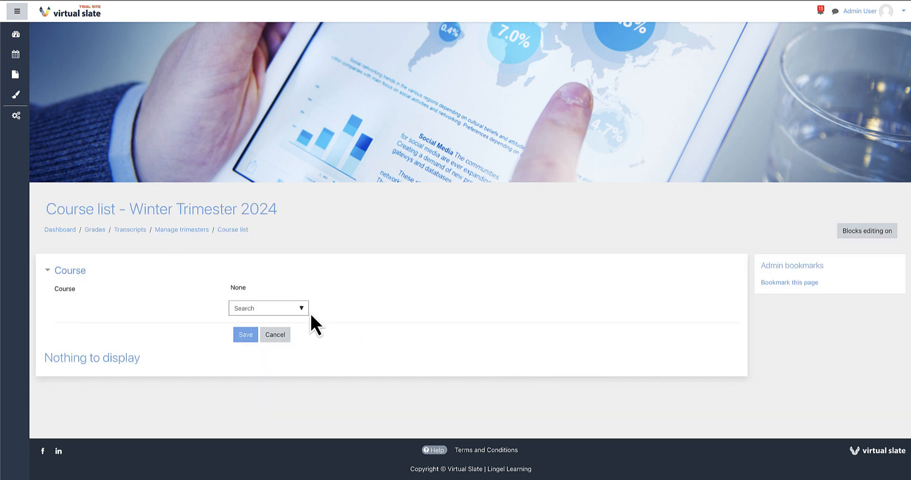
{"action": "left_click", "coordinate": [302, 309]}
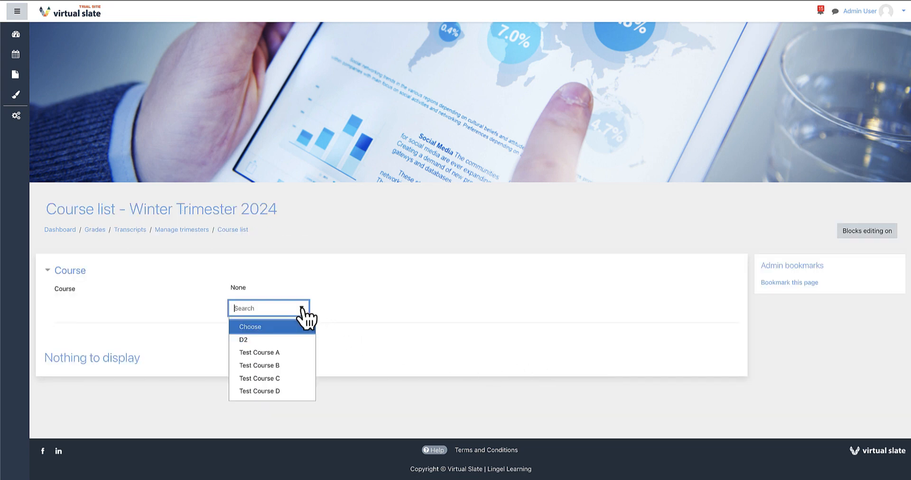
{"action": "left_click", "coordinate": [284, 352]}
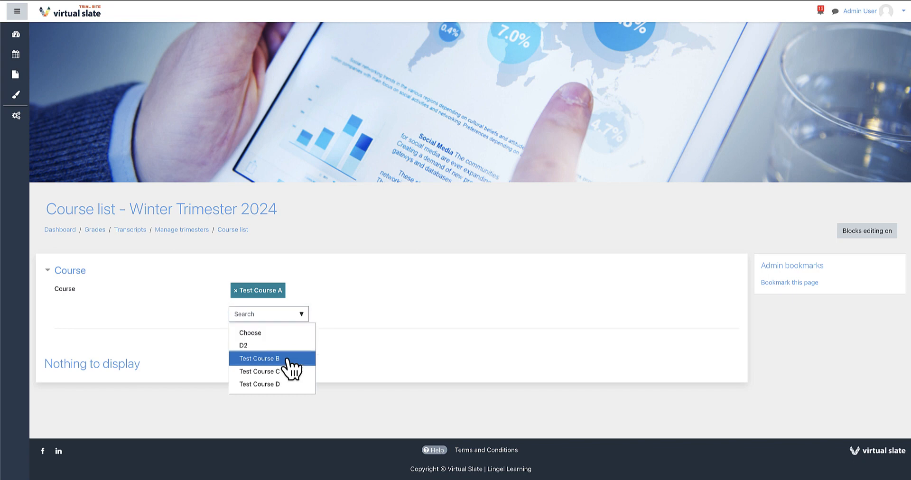
{"action": "left_click", "coordinate": [286, 358]}
{"action": "left_click", "coordinate": [334, 354]}
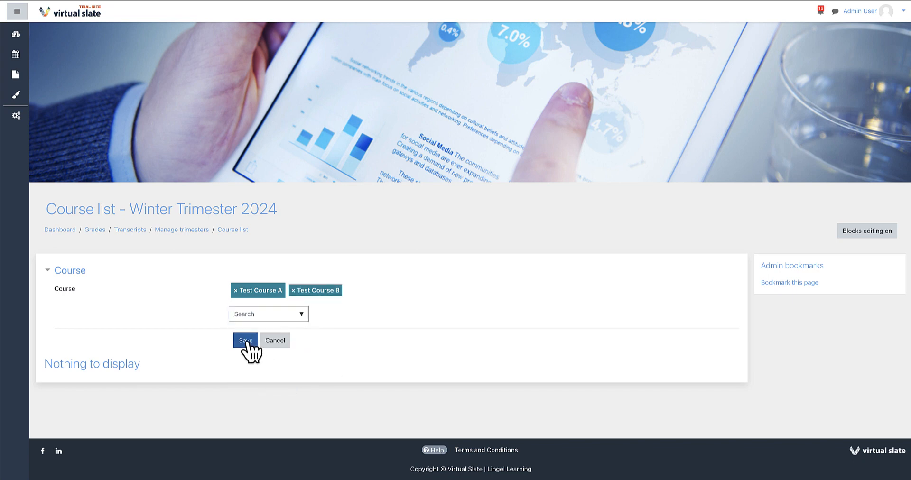
{"action": "left_click", "coordinate": [246, 340]}
{"action": "scroll", "coordinate": [178, 346], "scroll_direction": "down", "scroll_amount": 1}
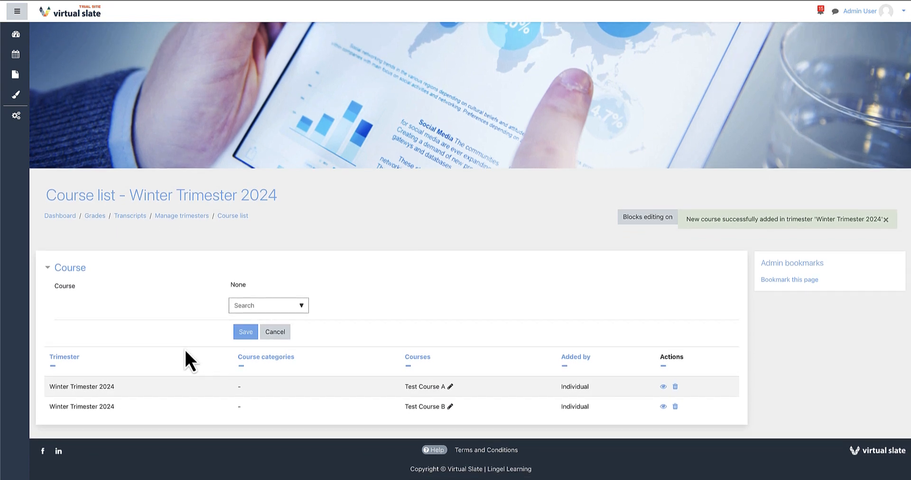
Step: Rename Test Course A as TCA in the Winter Trimester 2024 course list
{"action": "left_click", "coordinate": [450, 386]}
{"action": "type", "text": "TCA"}
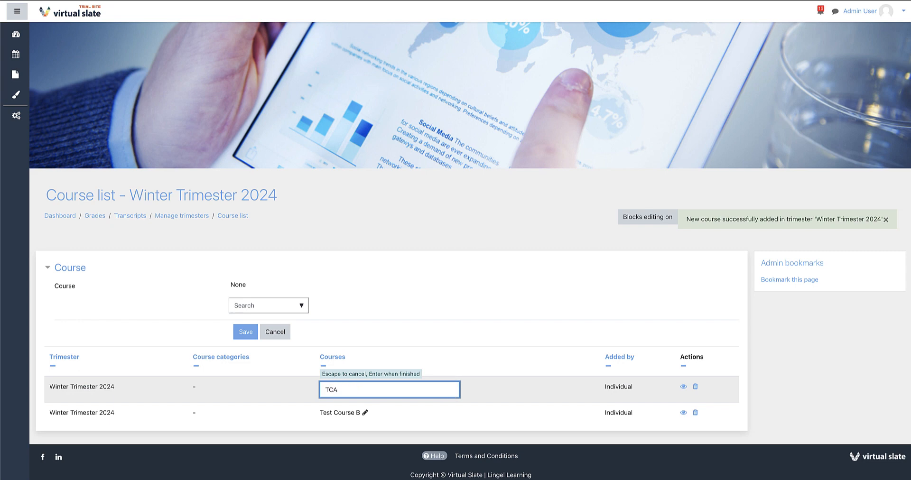
{"action": "key", "text": "Return"}
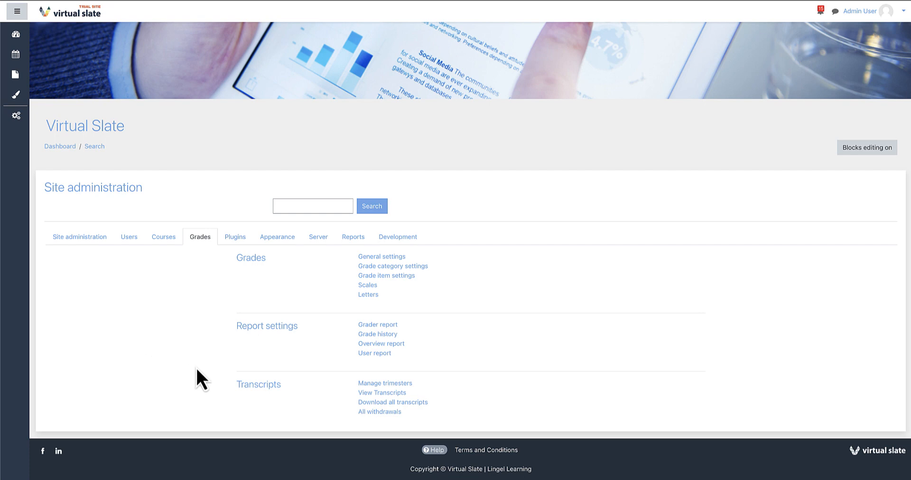
Step: View the transcript of test user A2, issued to the recipient's postal address
{"action": "left_click", "coordinate": [369, 394]}
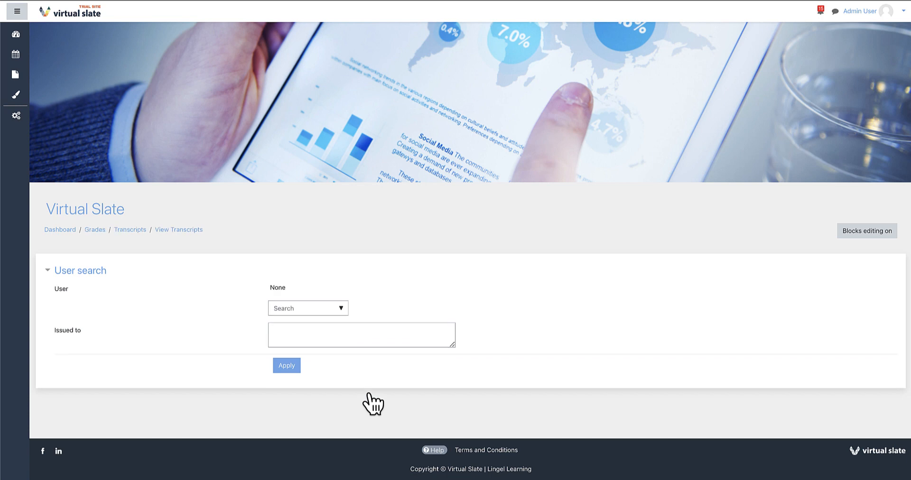
{"action": "left_click", "coordinate": [341, 312]}
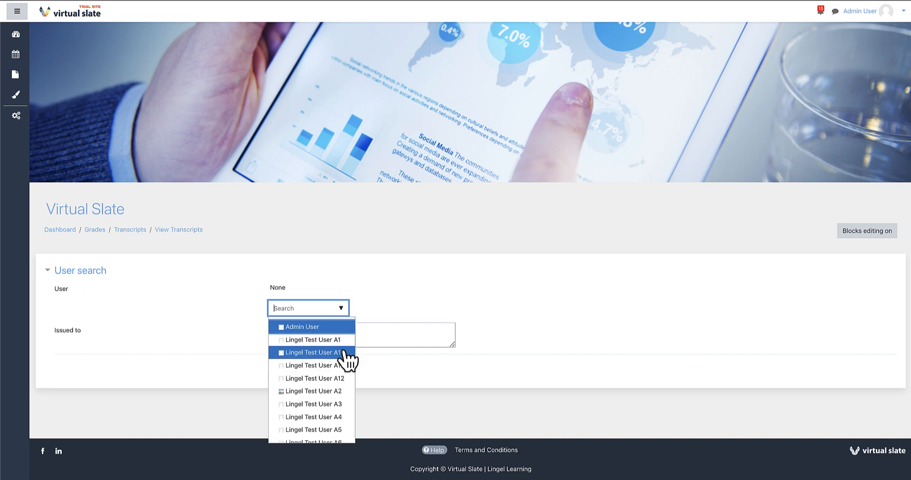
{"action": "left_click", "coordinate": [346, 392]}
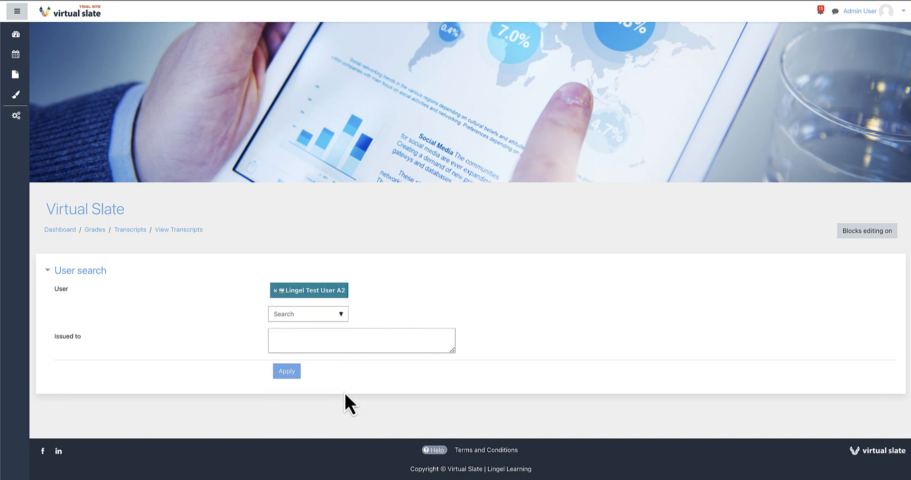
{"action": "type", "text": "123 Vancou"}
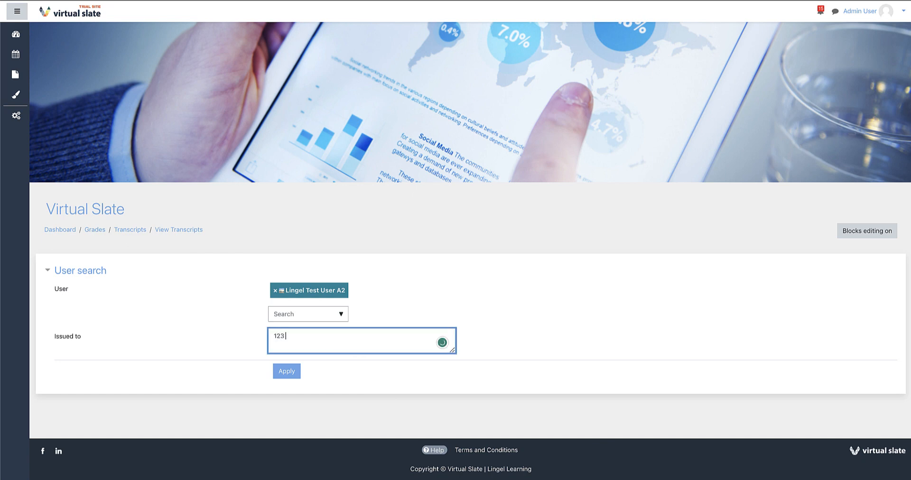
{"action": "type", "text": "ver St,"}
{"action": "key", "text": "Return"}
{"action": "type", "text": "British Columbia, BC"}
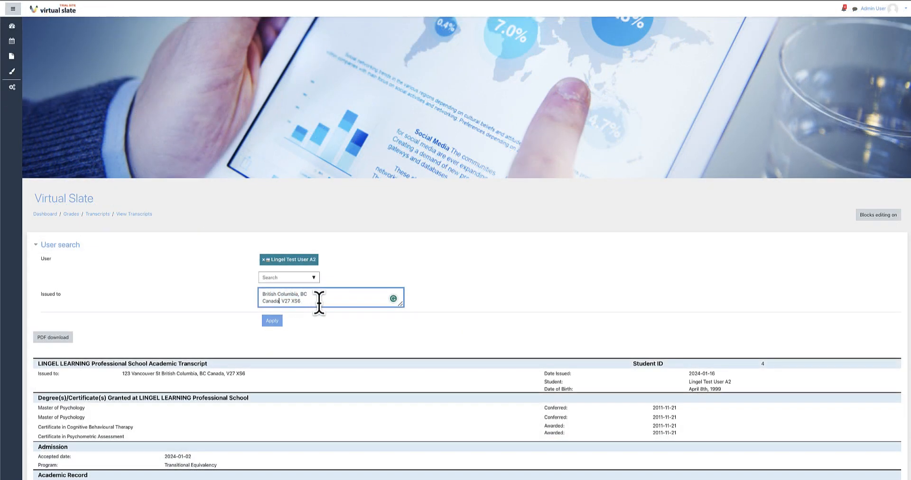
{"action": "left_click", "coordinate": [275, 322]}
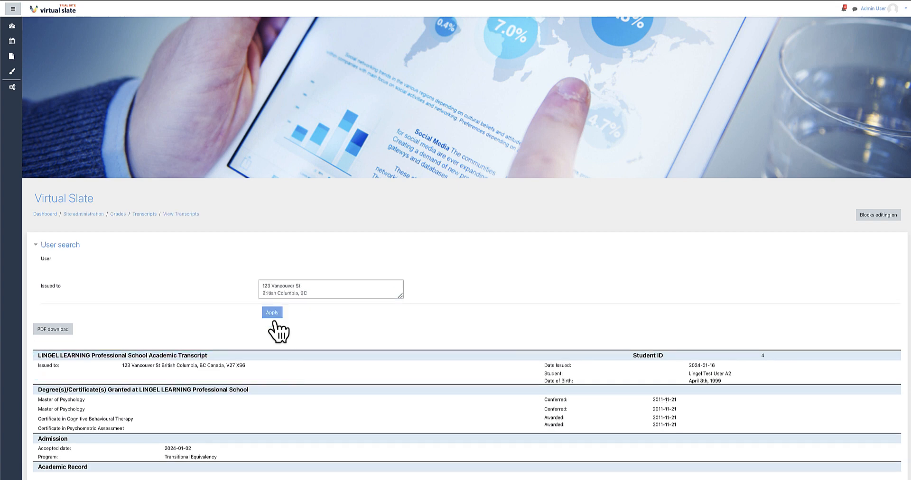
Step: Clear the issued-to address for test user A2 and regenerate the transcript without it
{"action": "left_click", "coordinate": [320, 297]}
{"action": "key", "text": "ctrl+a"}
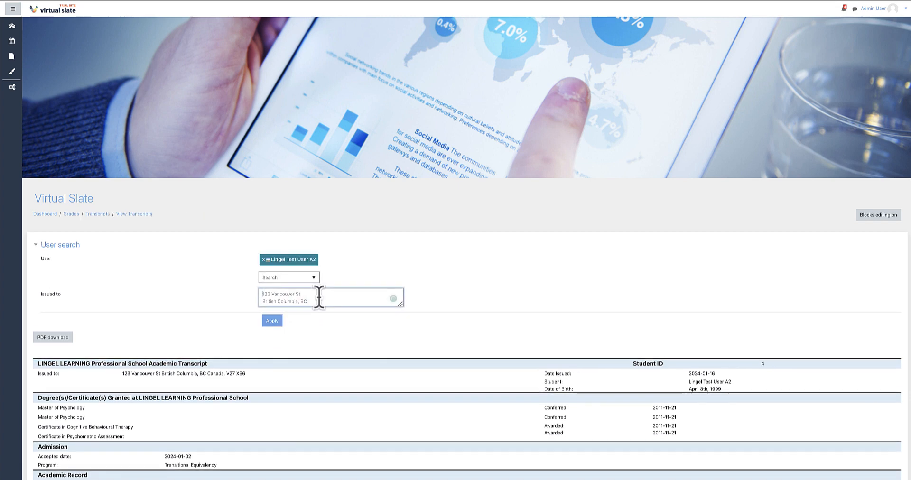
{"action": "key", "text": "BackSpace"}
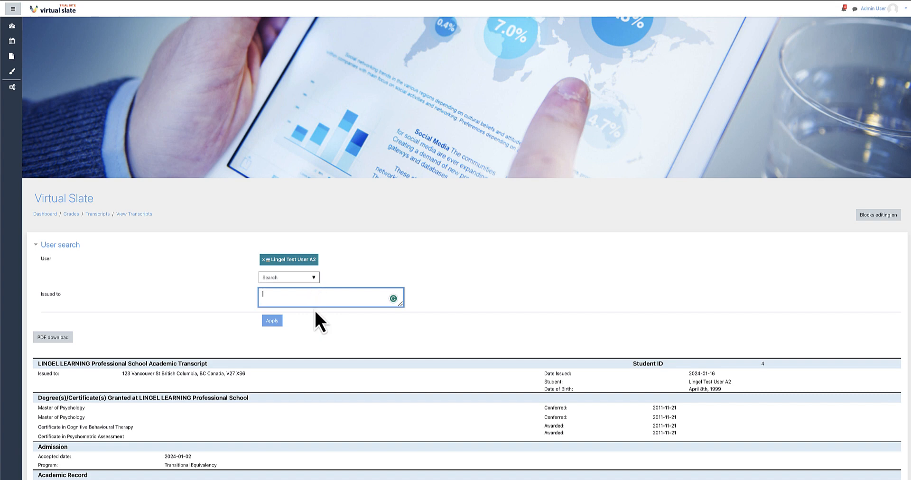
{"action": "left_click", "coordinate": [277, 323]}
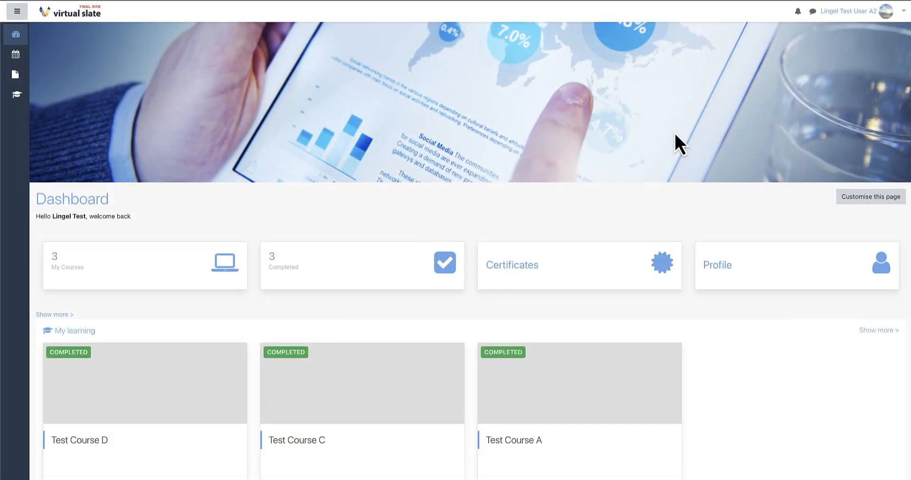
Step: From the student account of test user A2, open the profile's transcript report and review the academic record, notes and actions taken
{"action": "left_click", "coordinate": [887, 12]}
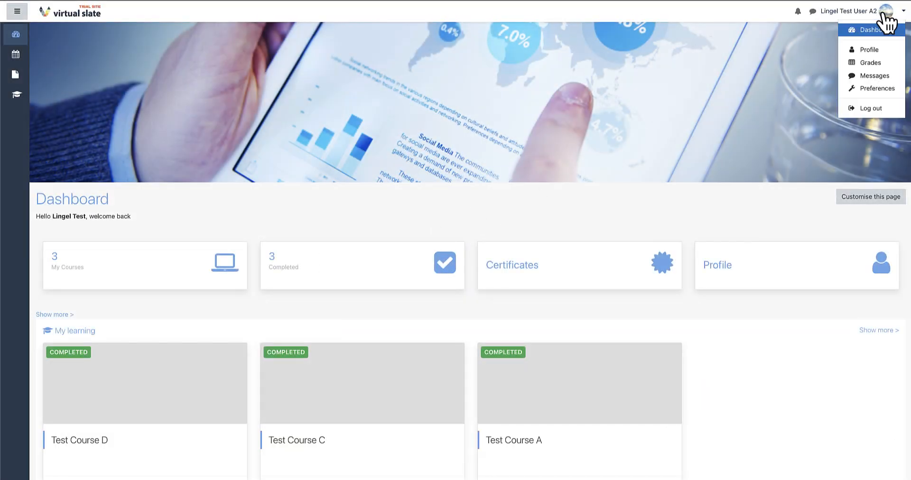
{"action": "left_click", "coordinate": [885, 49]}
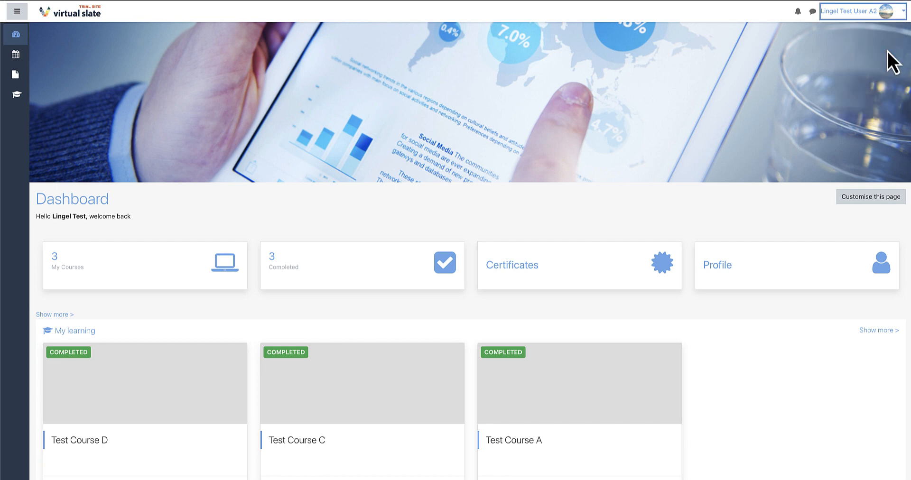
{"action": "scroll", "coordinate": [369, 242], "scroll_direction": "down", "scroll_amount": 4}
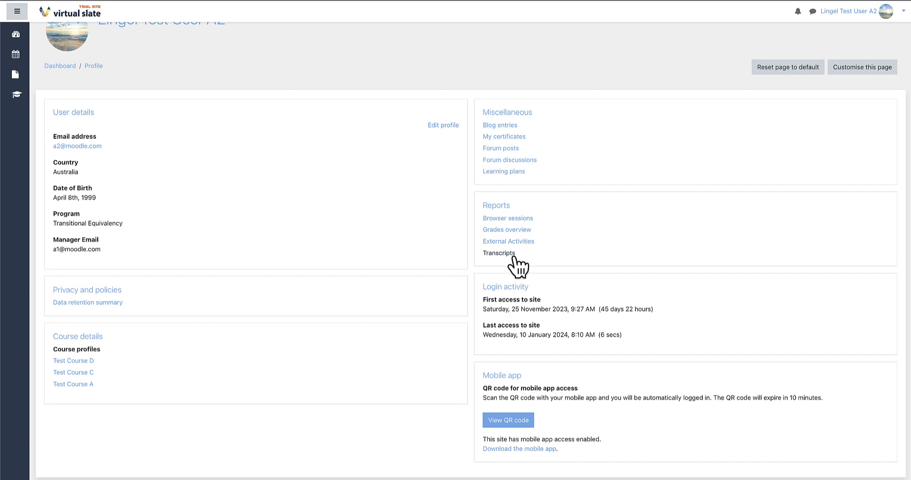
{"action": "left_click", "coordinate": [514, 258]}
{"action": "scroll", "coordinate": [300, 233], "scroll_direction": "down", "scroll_amount": 2}
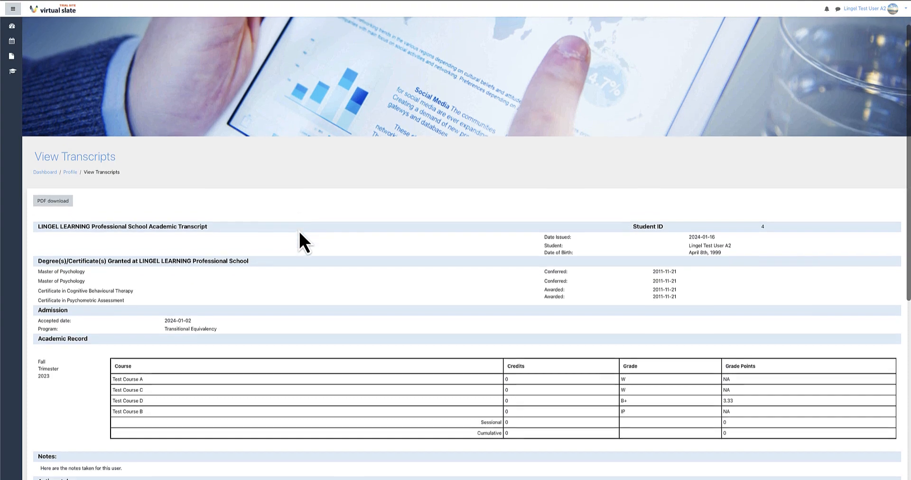
{"action": "scroll", "coordinate": [300, 232], "scroll_direction": "down", "scroll_amount": 2}
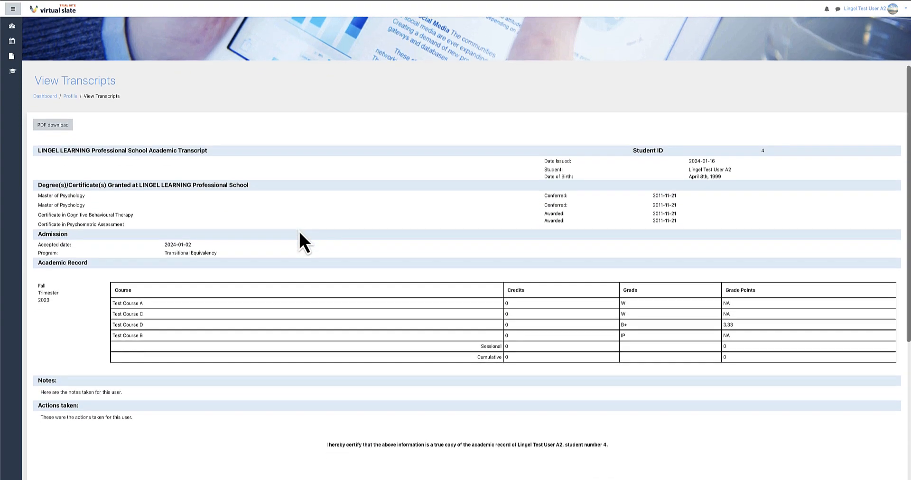
{"action": "scroll", "coordinate": [299, 230], "scroll_direction": "down", "scroll_amount": 1}
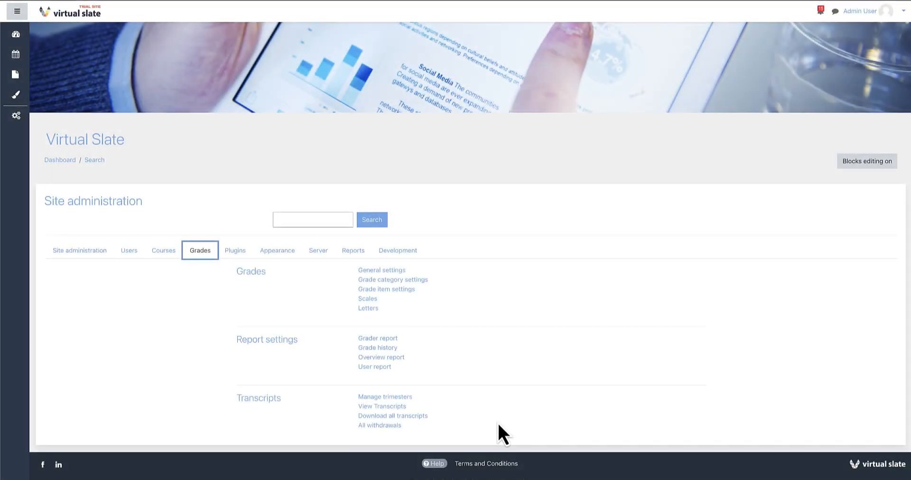
Step: Open the bulk transcript download for administrators and select test users A1 and A2
{"action": "left_click", "coordinate": [424, 419]}
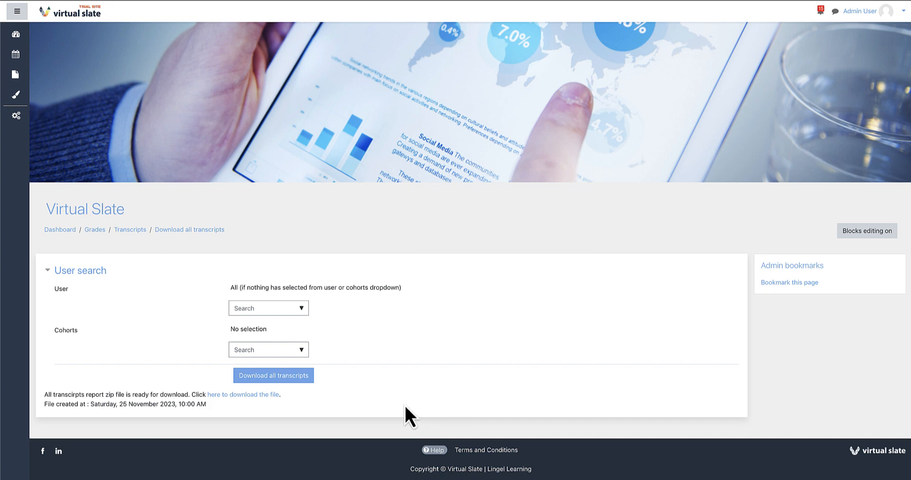
{"action": "left_click", "coordinate": [301, 309]}
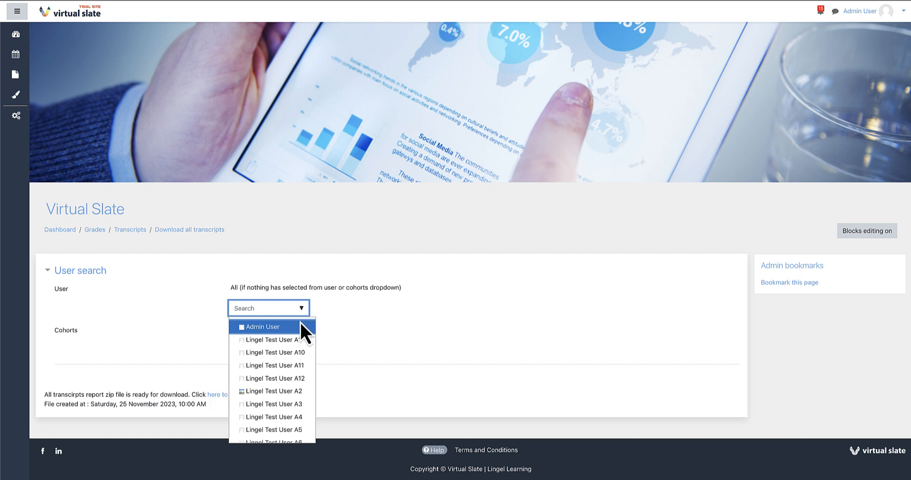
{"action": "left_click", "coordinate": [302, 340]}
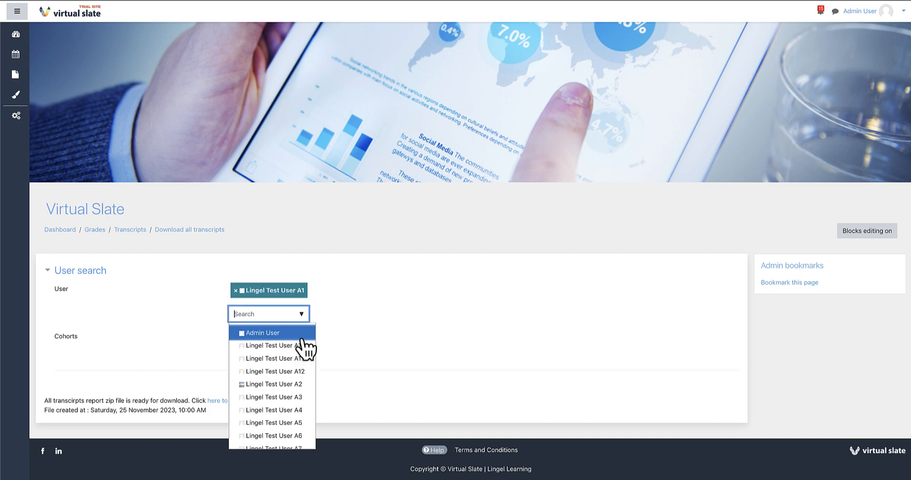
{"action": "left_click", "coordinate": [301, 386]}
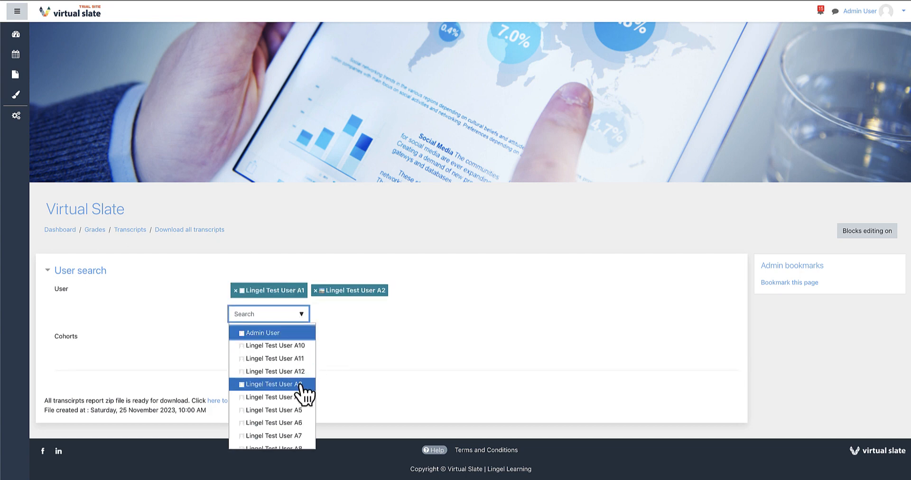
{"action": "left_click", "coordinate": [370, 339]}
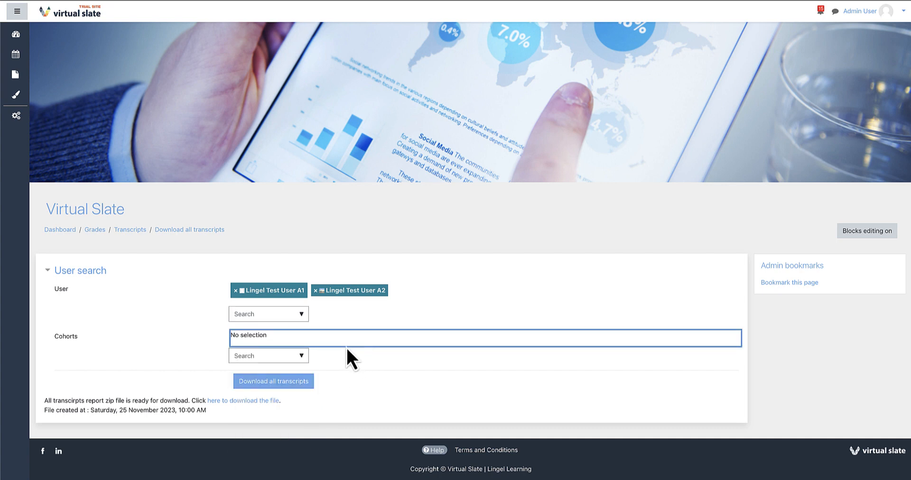
Step: Add Cohort A and Cohort B to the bulk transcript selection, then generate and download the transcripts zip file
{"action": "left_click", "coordinate": [306, 357]}
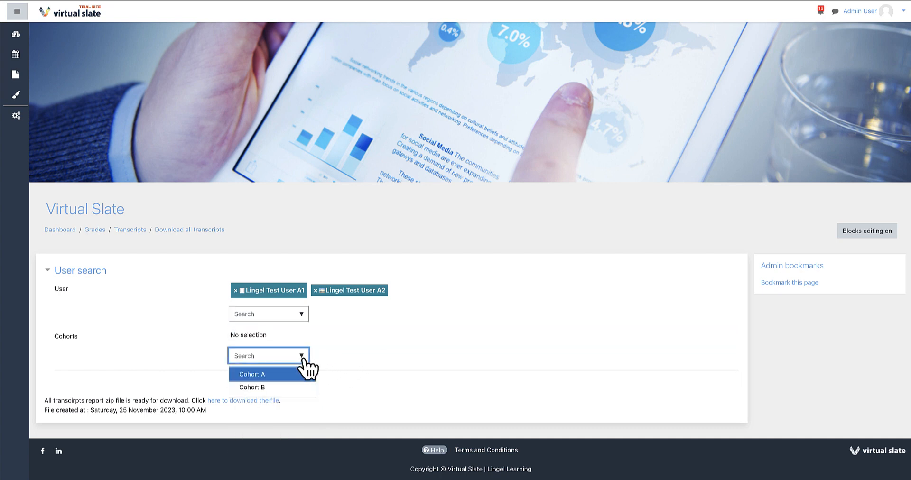
{"action": "left_click", "coordinate": [298, 376]}
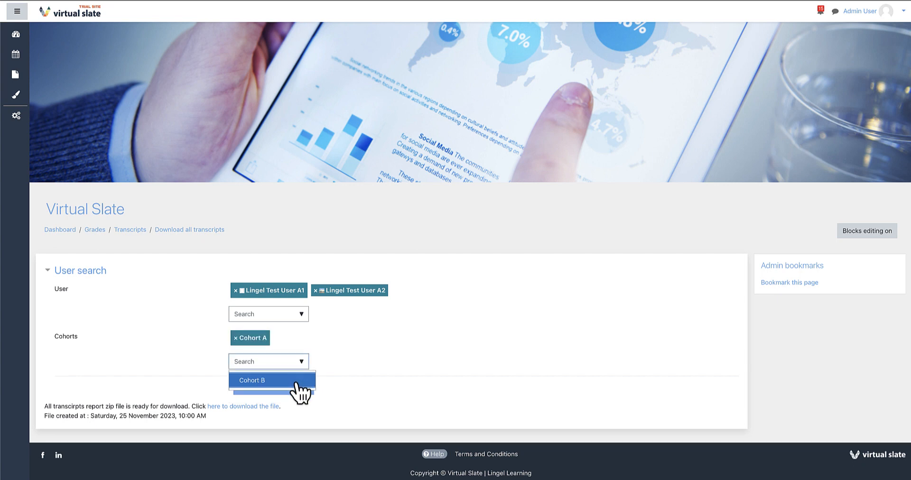
{"action": "left_click", "coordinate": [298, 383]}
{"action": "left_click", "coordinate": [334, 392]}
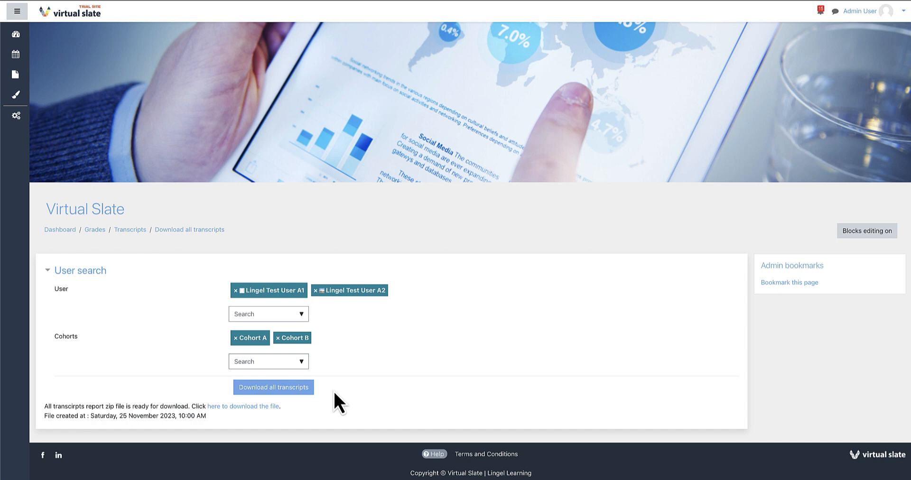
{"action": "left_click", "coordinate": [306, 388]}
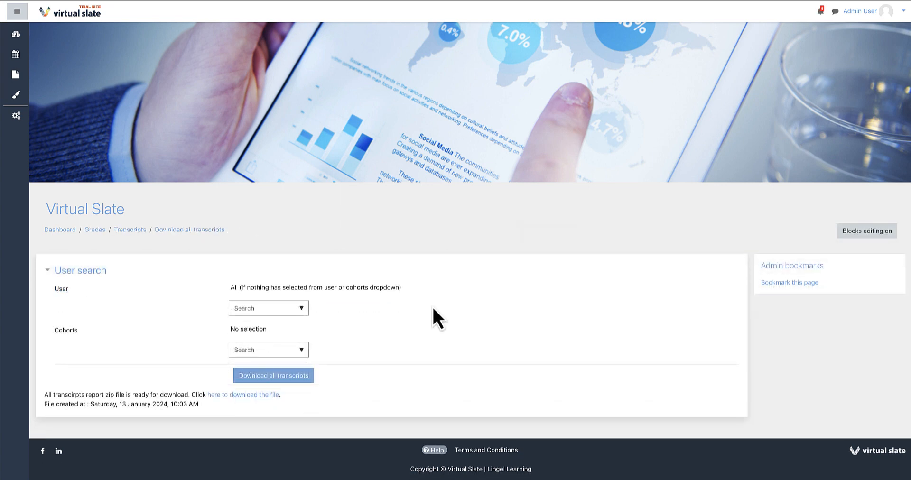
{"action": "left_click", "coordinate": [275, 394]}
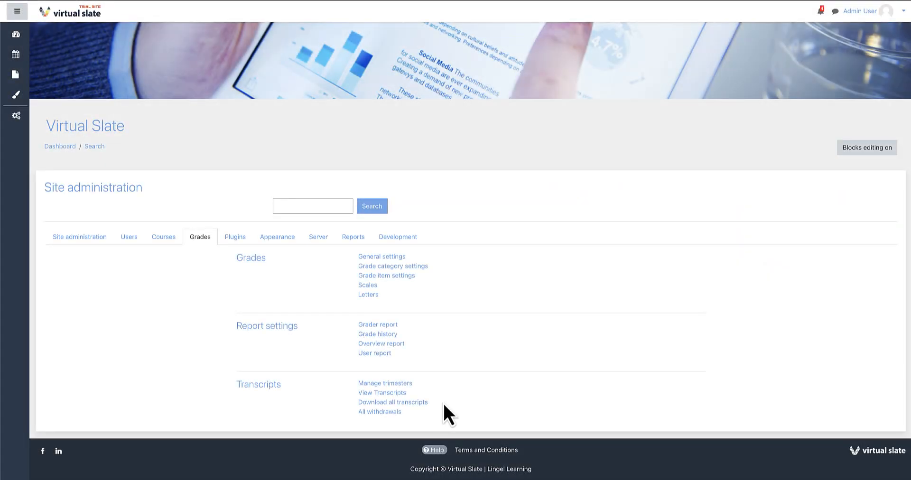
Step: Start a new learner withdrawal from the all withdrawals report and select test users A1 and A2
{"action": "left_click", "coordinate": [398, 412]}
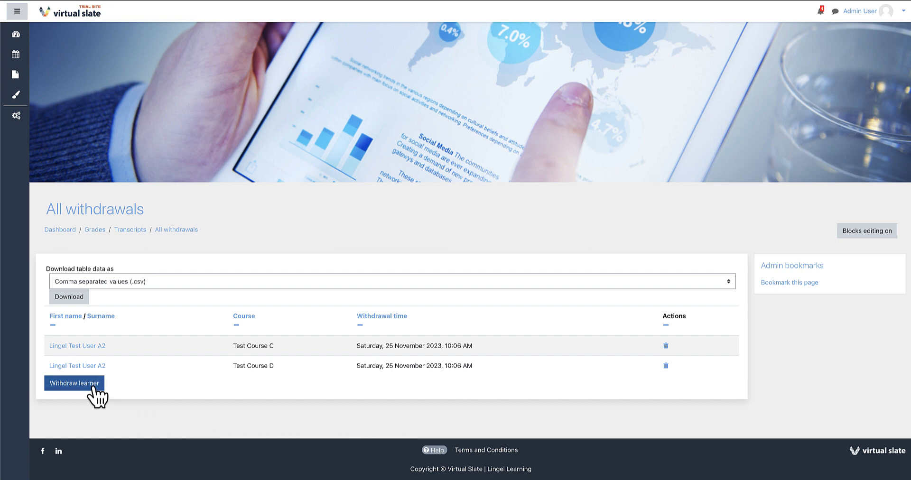
{"action": "left_click", "coordinate": [94, 385]}
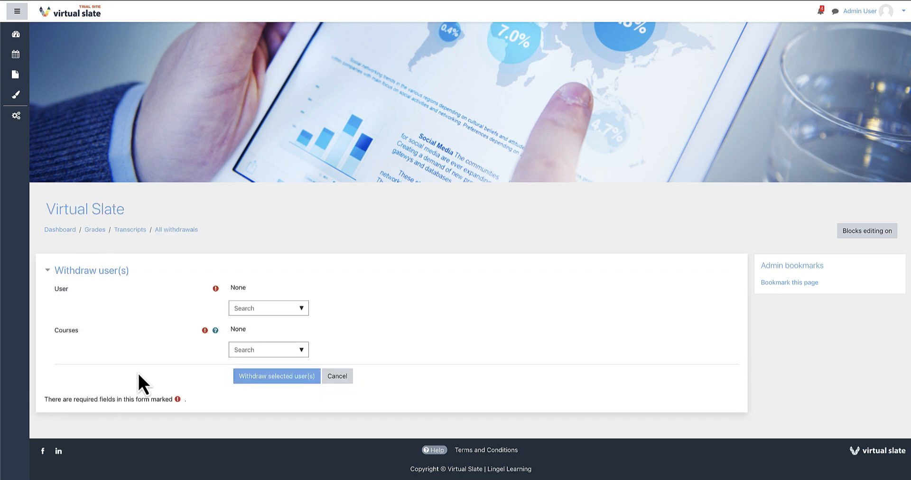
{"action": "left_click", "coordinate": [300, 309]}
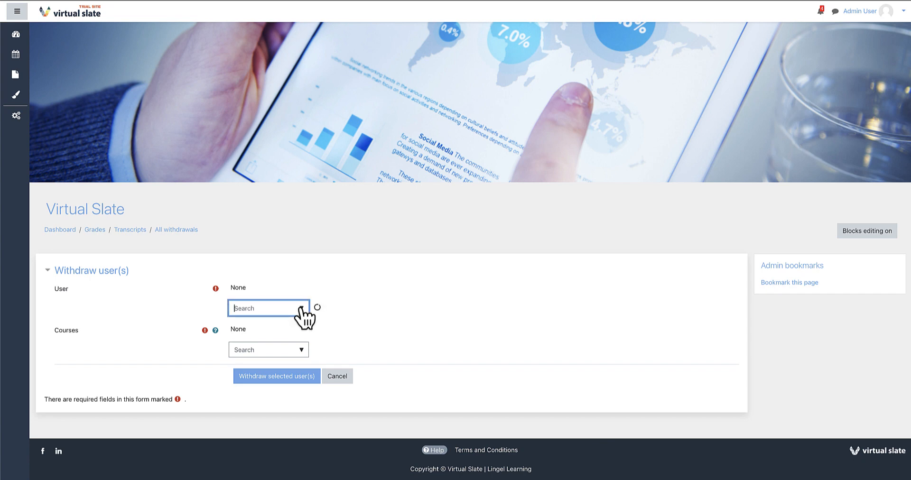
{"action": "left_click", "coordinate": [299, 340]}
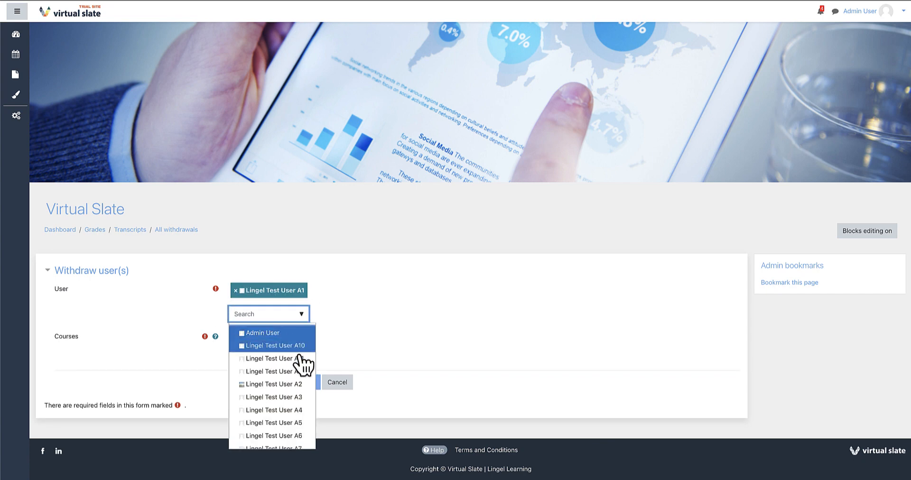
{"action": "left_click", "coordinate": [298, 386]}
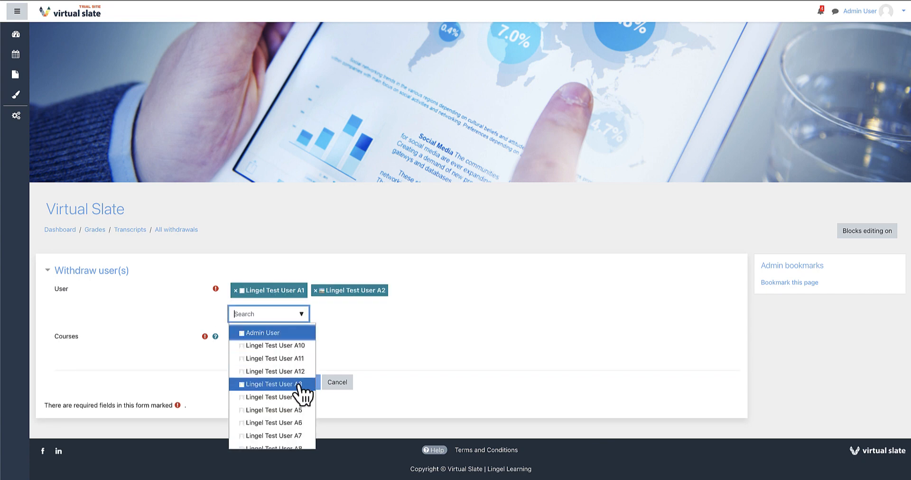
{"action": "left_click", "coordinate": [405, 352]}
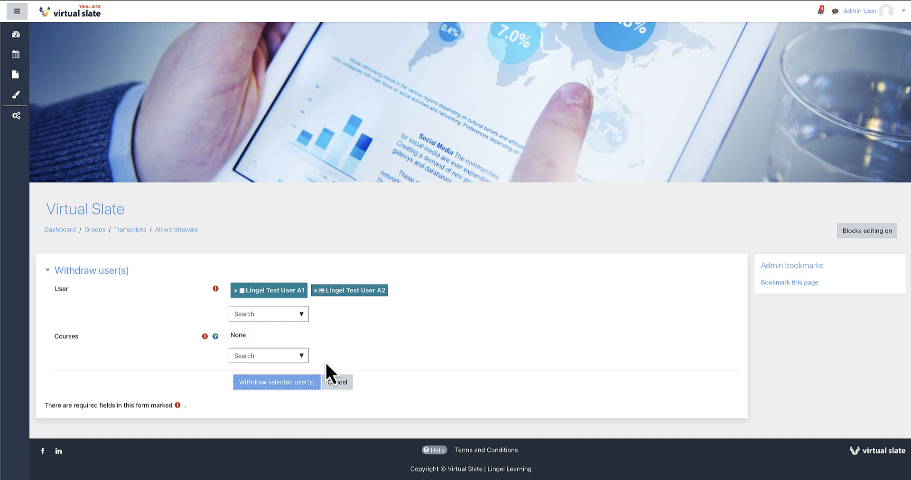
Step: Choose Test Course A and Test Course B for the withdrawal and withdraw the selected users
{"action": "left_click", "coordinate": [302, 357]}
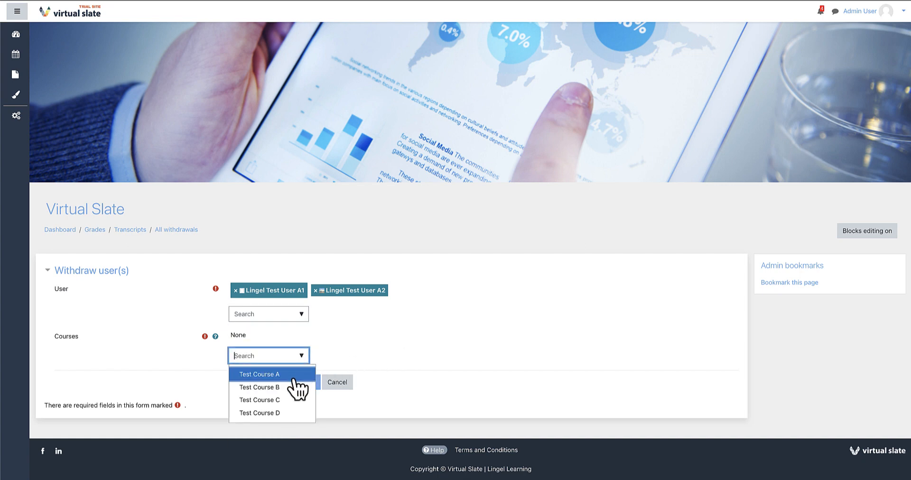
{"action": "left_click", "coordinate": [294, 375]}
{"action": "left_click", "coordinate": [294, 382]}
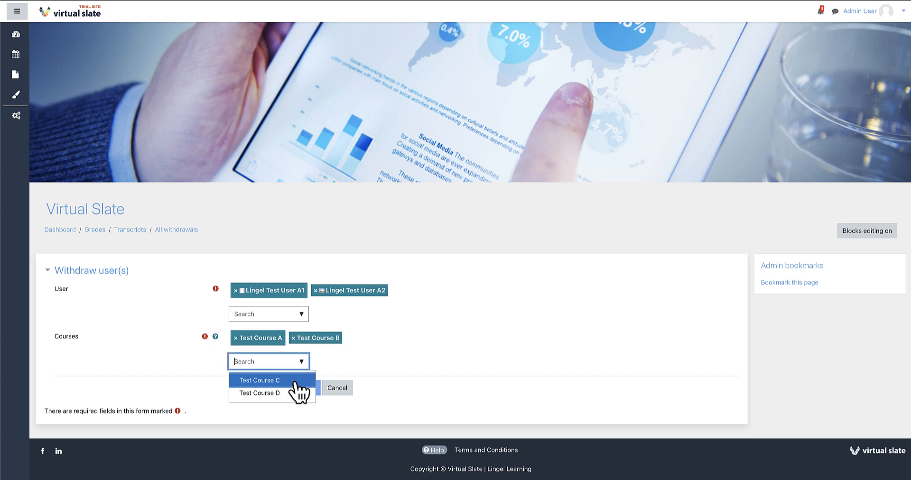
{"action": "left_click", "coordinate": [351, 362]}
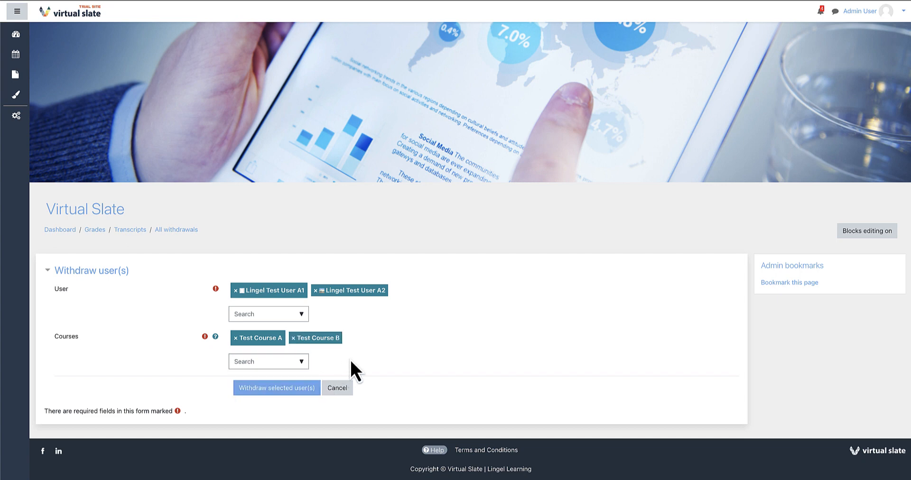
{"action": "left_click", "coordinate": [310, 390]}
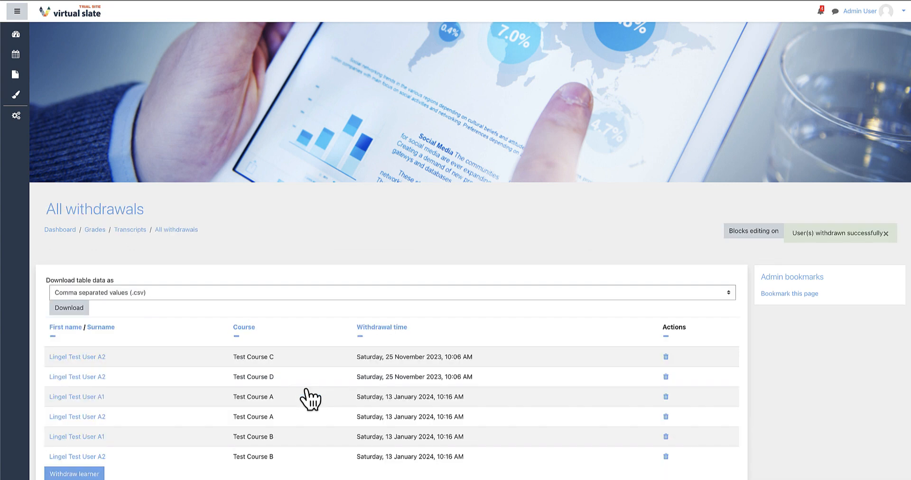
{"action": "scroll", "coordinate": [310, 399], "scroll_direction": "down", "scroll_amount": 3}
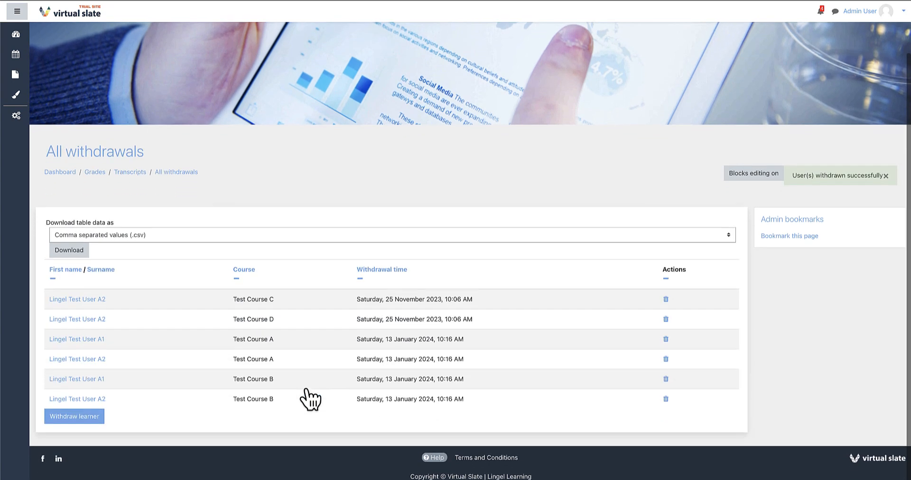